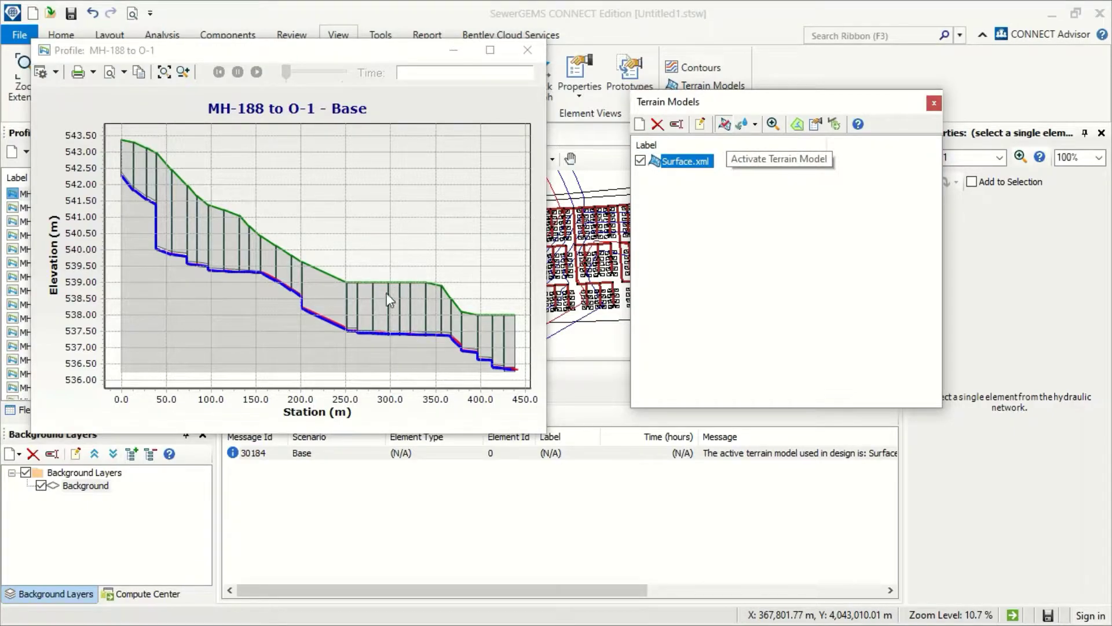
Step: Activate the Surface.xml terrain model and keep it switched on
left_click(423, 283)
left_click(725, 125)
left_click(641, 161)
left_click(641, 161)
left_click(725, 128)
Step: Examine the MH-188 to O-1 profile at full size, and close the profile and Terrain Models windows
left_click(490, 50)
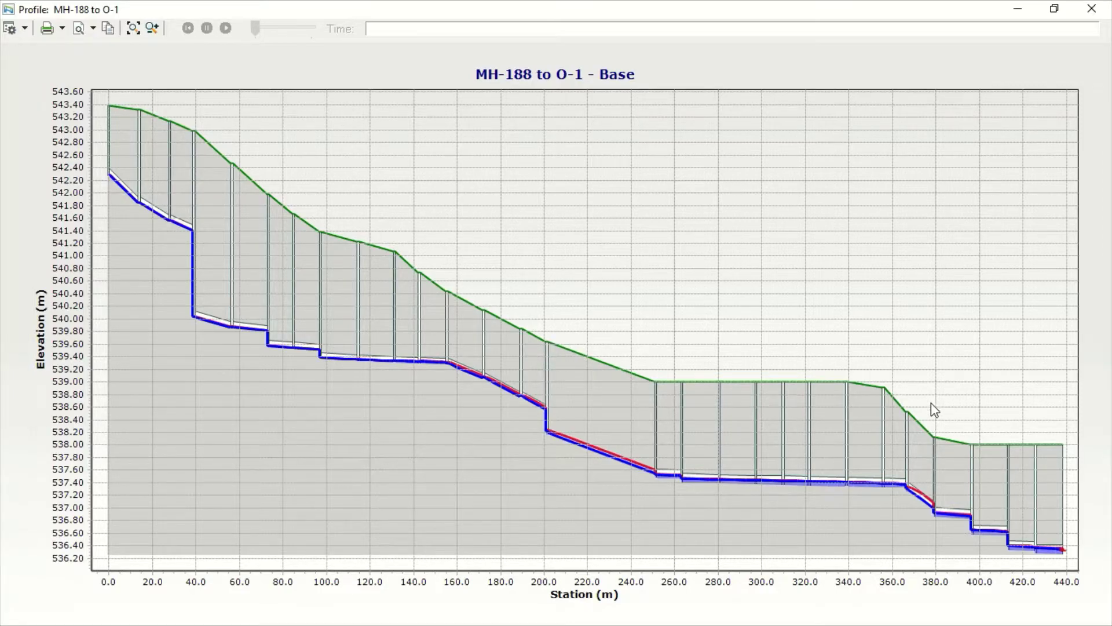
left_click(1092, 11)
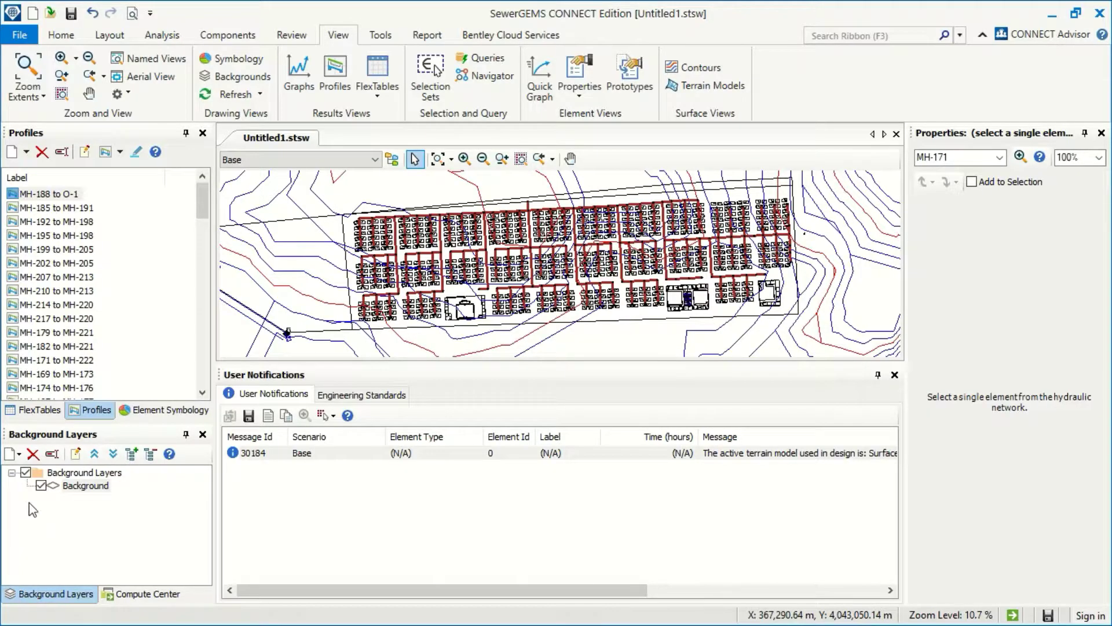
left_click(706, 86)
left_click(935, 104)
Step: Hide the Background layer and bring up the element symbology settings
left_click(40, 486)
scroll(557, 253, "up", 6)
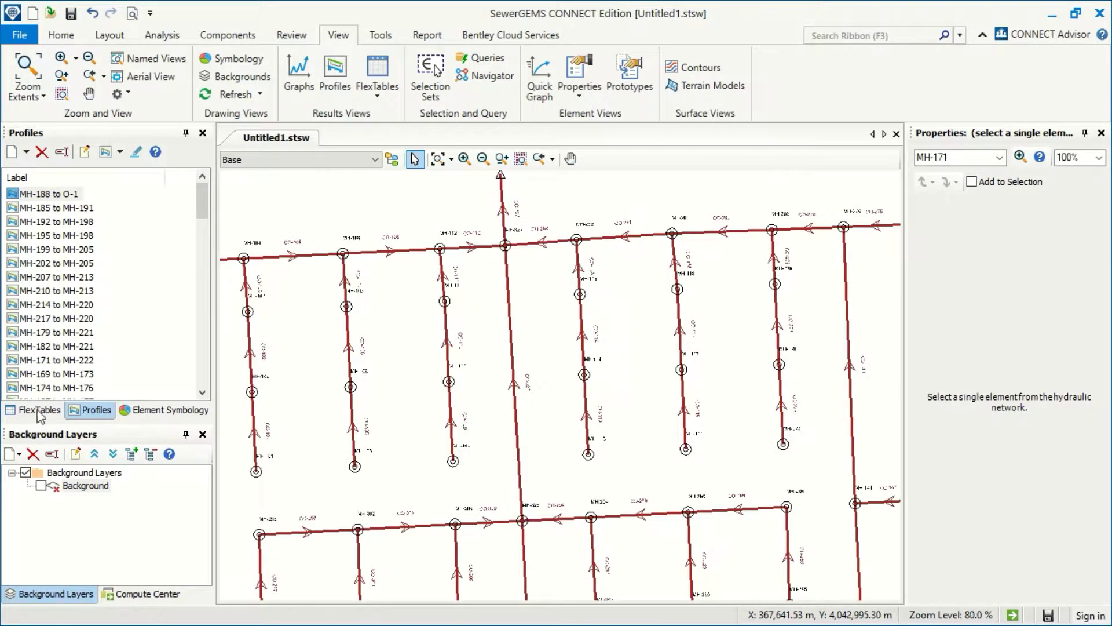
left_click(171, 409)
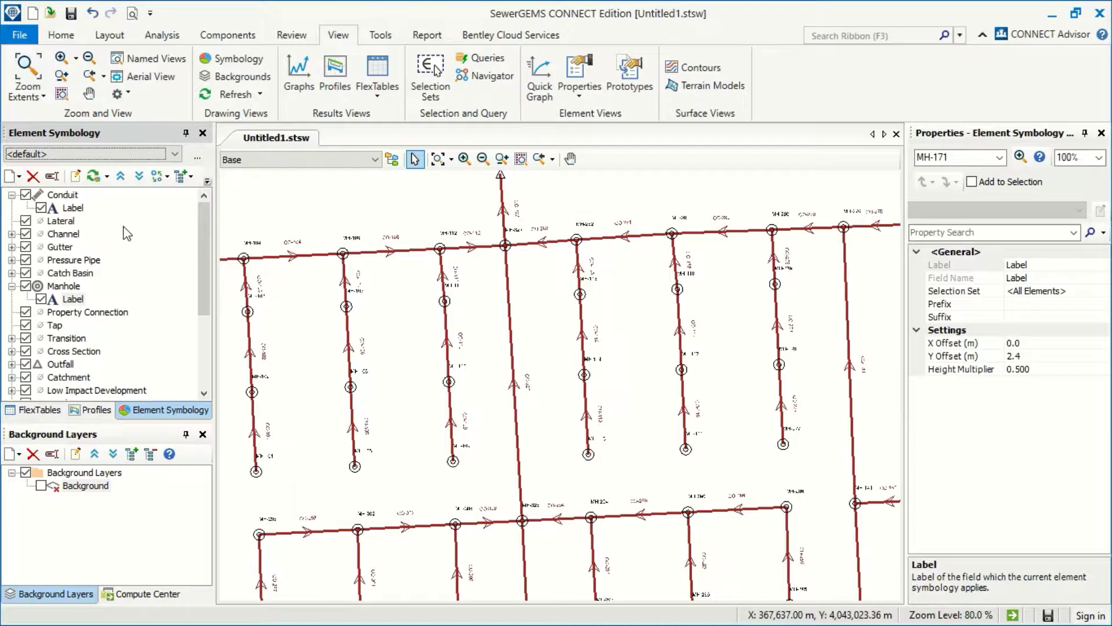
scroll(509, 269, "up", 3)
scroll(509, 272, "up", 3)
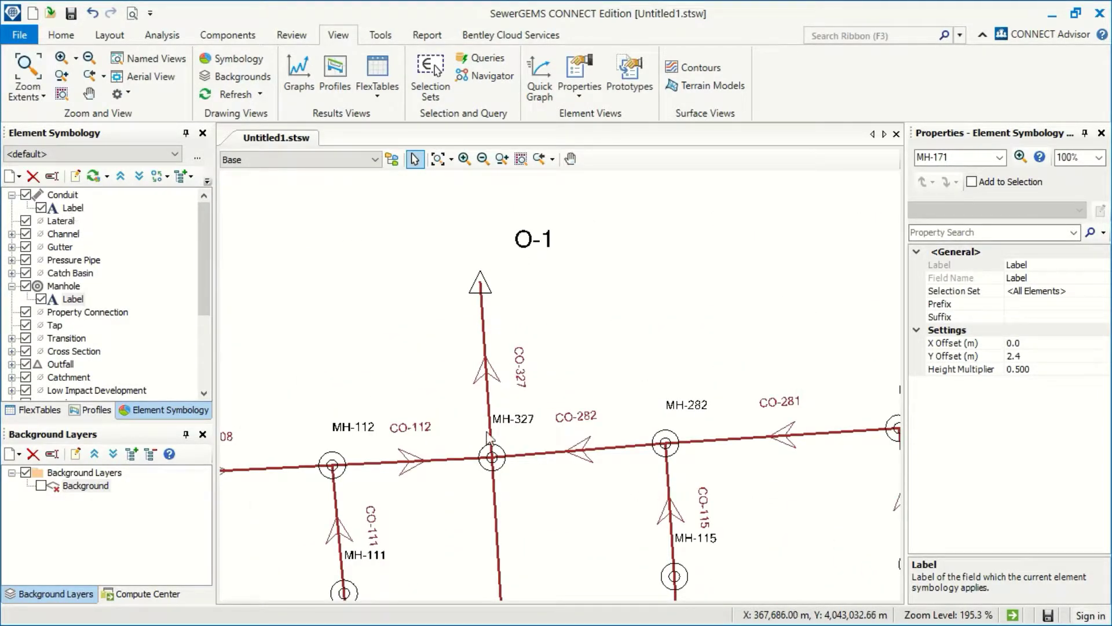
Step: Add a conduit annotation that uses the Diameter field
right_click(64, 199)
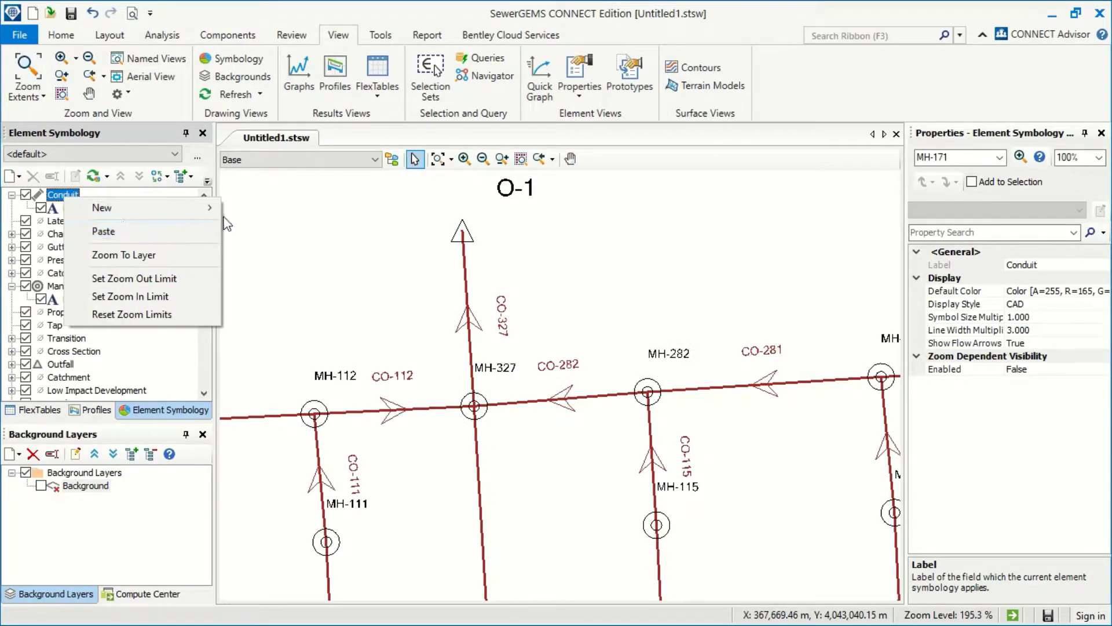
mouse_move(211, 208)
left_click(269, 208)
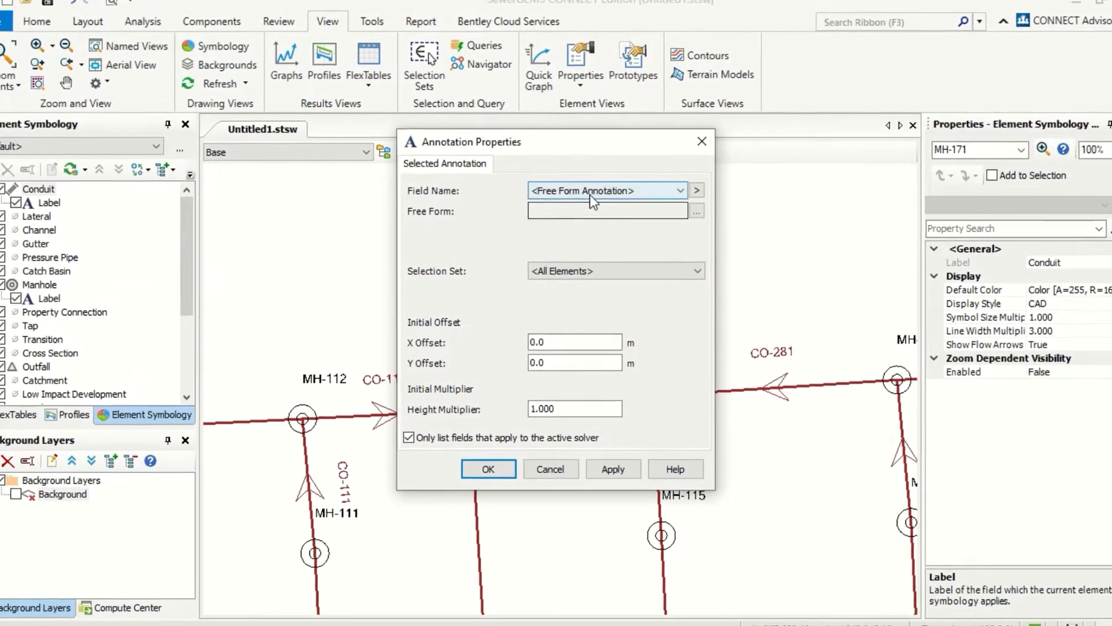
left_click(597, 196)
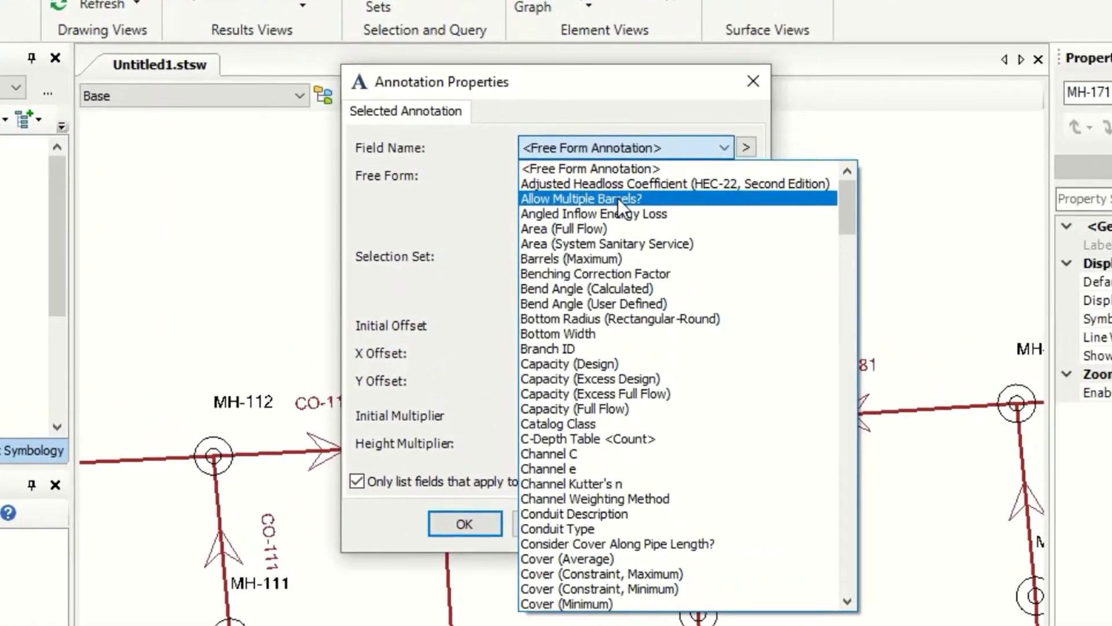
key("d")
scroll(662, 544, "down", 3)
scroll(644, 561, "down", 4)
left_click(597, 459)
Step: Give the diameter annotation the prefix D=, a Y offset of -2 m and a height multiplier of 0.5, and apply it
left_click(588, 183)
type("D=")
left_click(570, 383)
type("-2")
left_click(617, 440)
type("0.5")
left_click(633, 523)
left_click(487, 524)
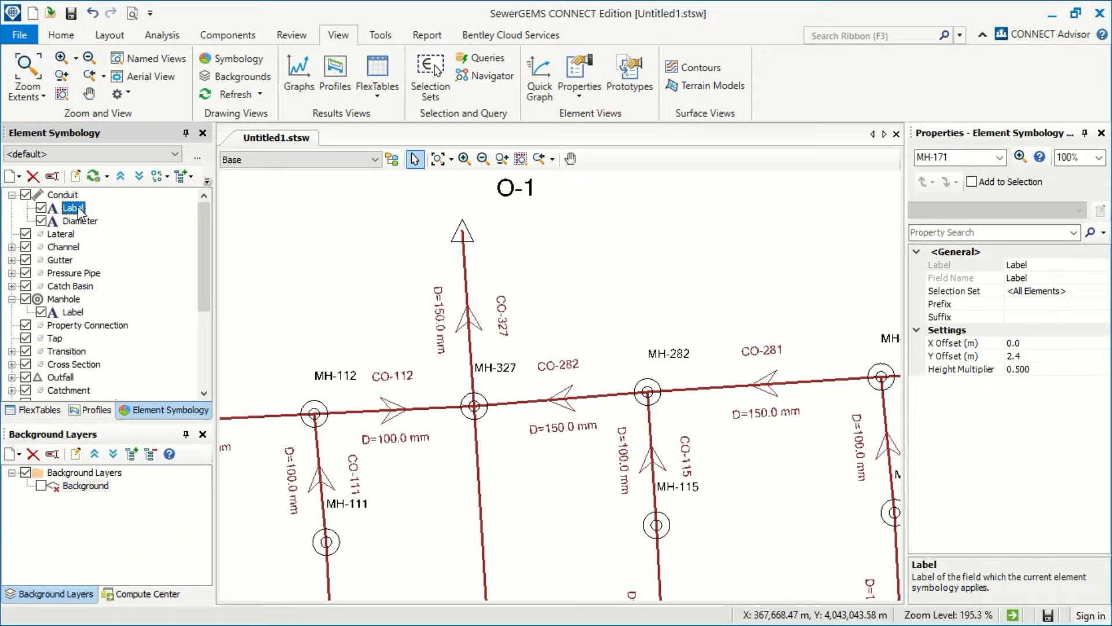
Step: Open the conduit annotation properties and add an annotation for the Slope (Calculated) field
right_click(79, 210)
left_click(340, 330)
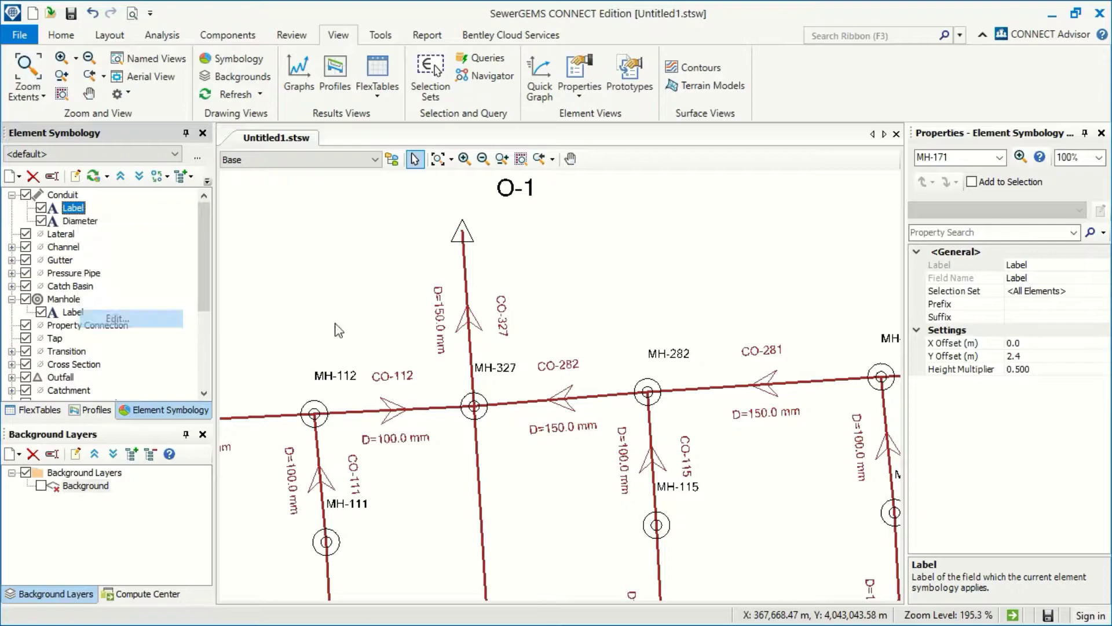
double_click(73, 208)
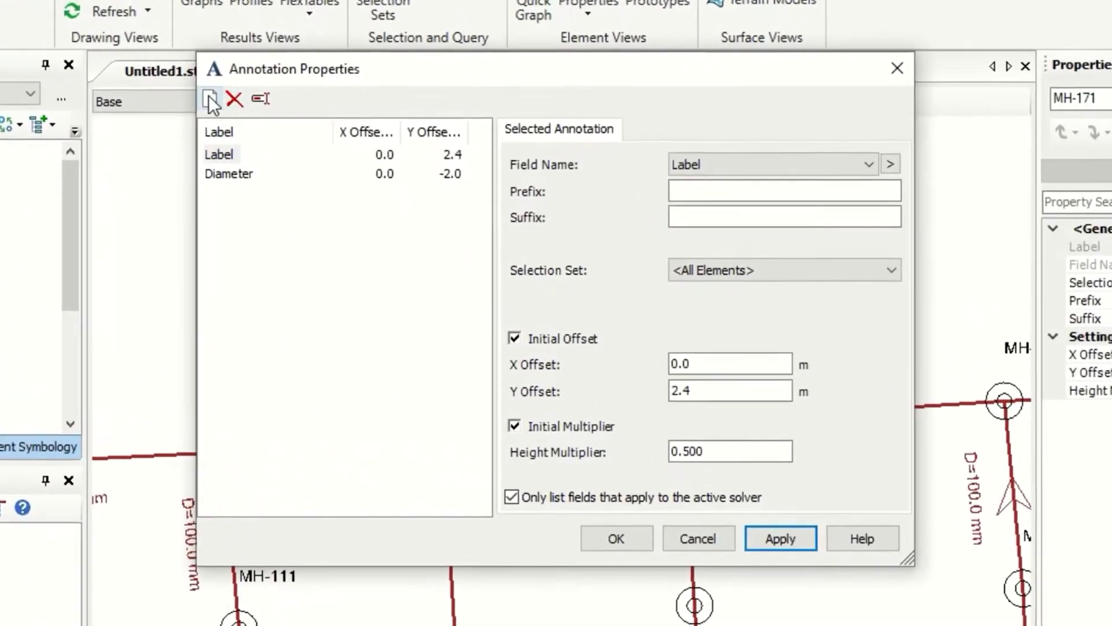
left_click(305, 157)
left_click(806, 157)
scroll(835, 463, "down", 20)
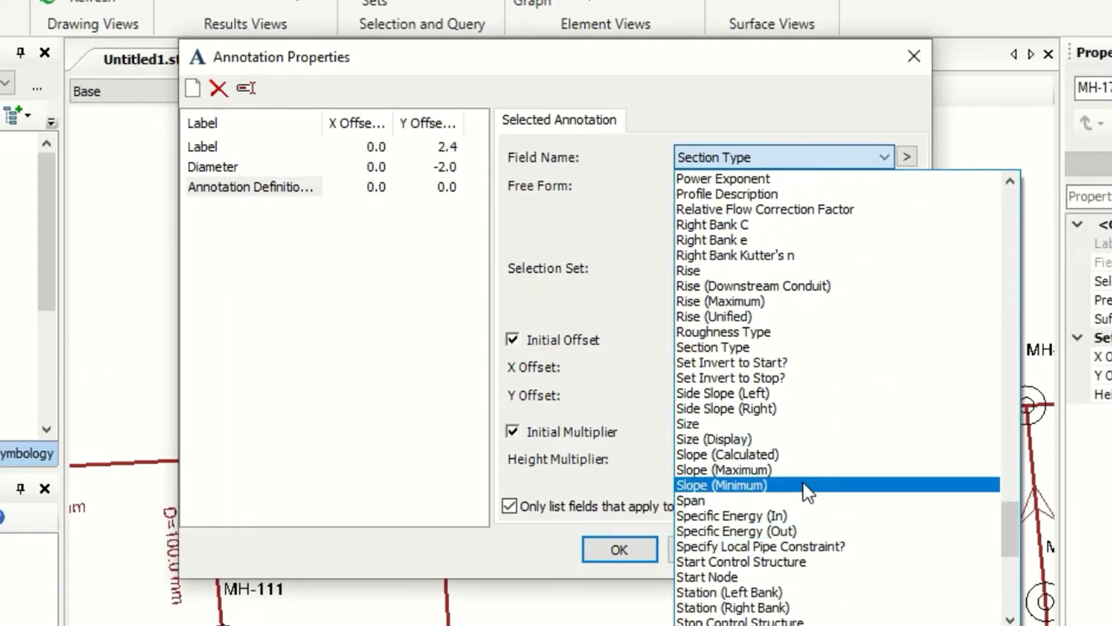
left_click(803, 455)
Step: Give the slope annotation a Y offset of -4 m, a height multiplier of 0.5 and the prefix S=, and apply it
double_click(755, 397)
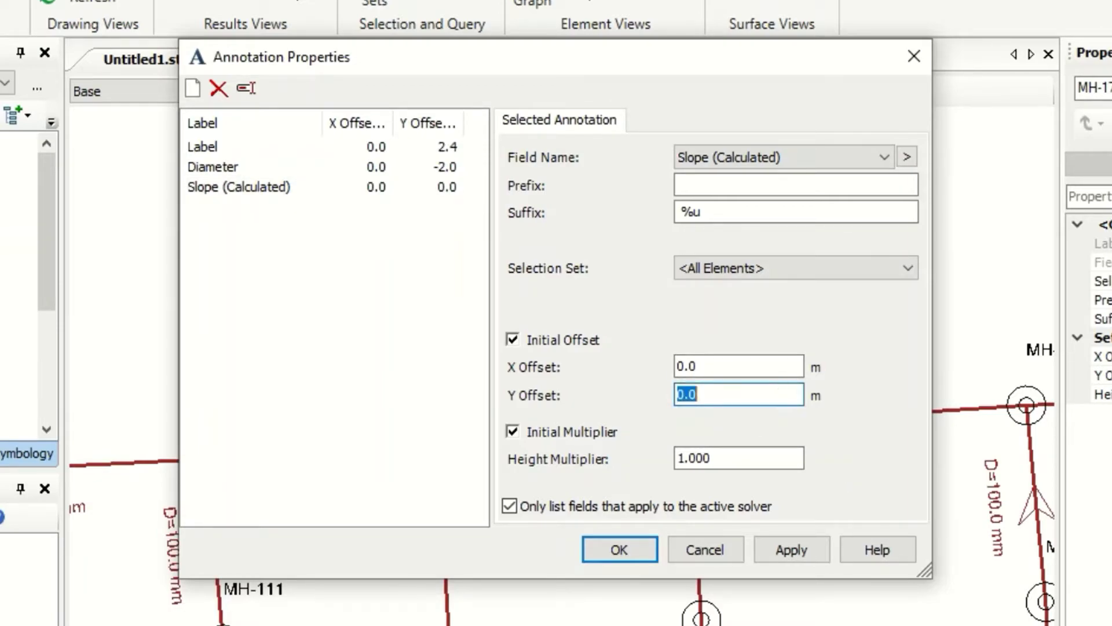
type("-4")
double_click(736, 459)
type("0.5")
left_click(689, 186)
type("S=")
left_click(787, 548)
Step: Add another conduit annotation that uses the Length (Scaled) field
left_click(193, 88)
left_click(883, 158)
key("l")
scroll(831, 498, "down", 3)
scroll(826, 509, "down", 3)
left_click(773, 423)
Step: Give the length annotation the prefix L=, a Y offset of -6 m and a height multiplier of 0.5, and apply it
left_click(744, 191)
type("L=")
left_click(705, 394)
type("-6")
left_click(728, 464)
type("0.5")
left_click(791, 549)
left_click(619, 550)
Step: Reopen the conduit annotation properties and set the Slope (Calculated) Y offset to -3 m
scroll(568, 461, "up", 3)
scroll(569, 461, "down", 3)
scroll(573, 487, "up", 3)
scroll(578, 507, "down", 4)
scroll(484, 360, "up", 3)
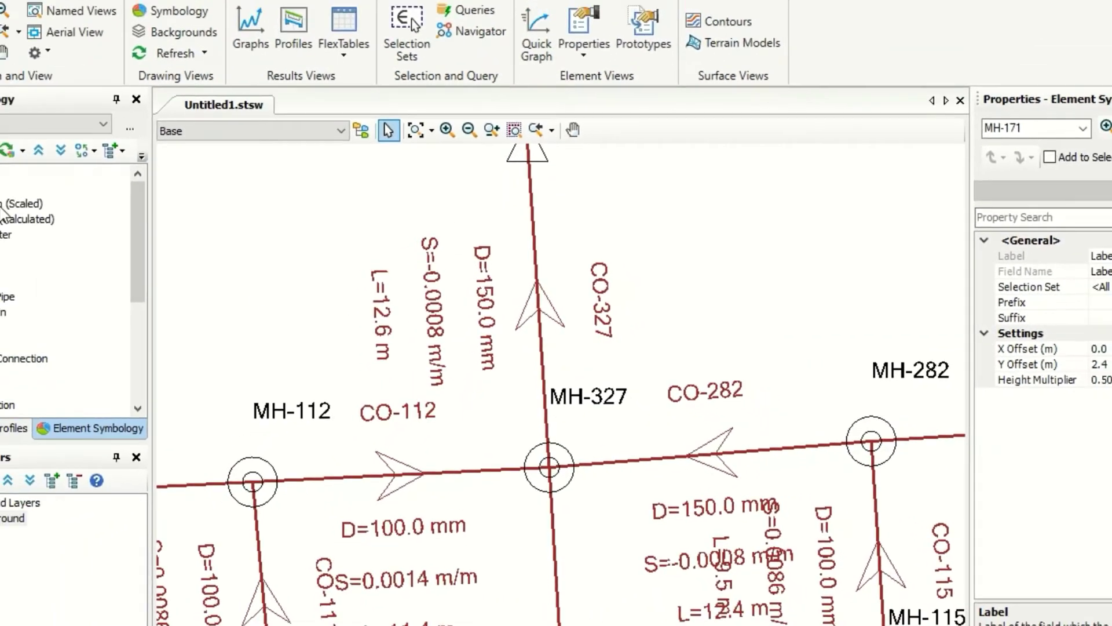
right_click(75, 207)
left_click(120, 317)
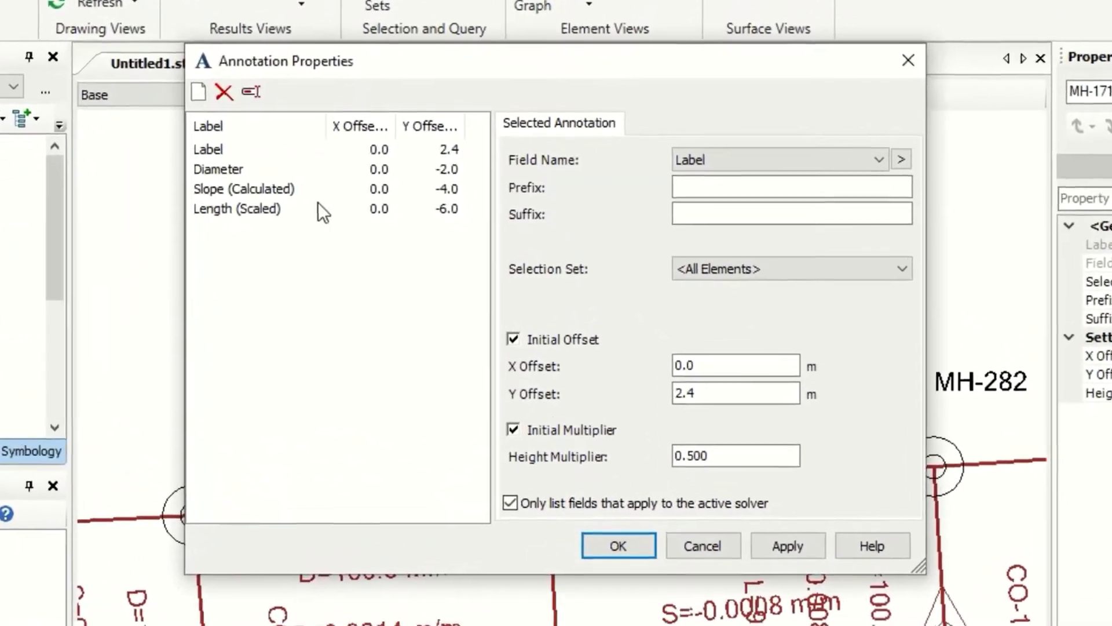
left_click(314, 205)
left_click_drag(677, 395, 724, 404)
type("-3")
left_click(725, 366)
Step: Set the Length (Scaled) annotation's Y offset to -4 m and apply the conduit annotation changes
left_click(267, 213)
left_click(731, 396)
type("-4")
left_click(797, 545)
left_click(645, 545)
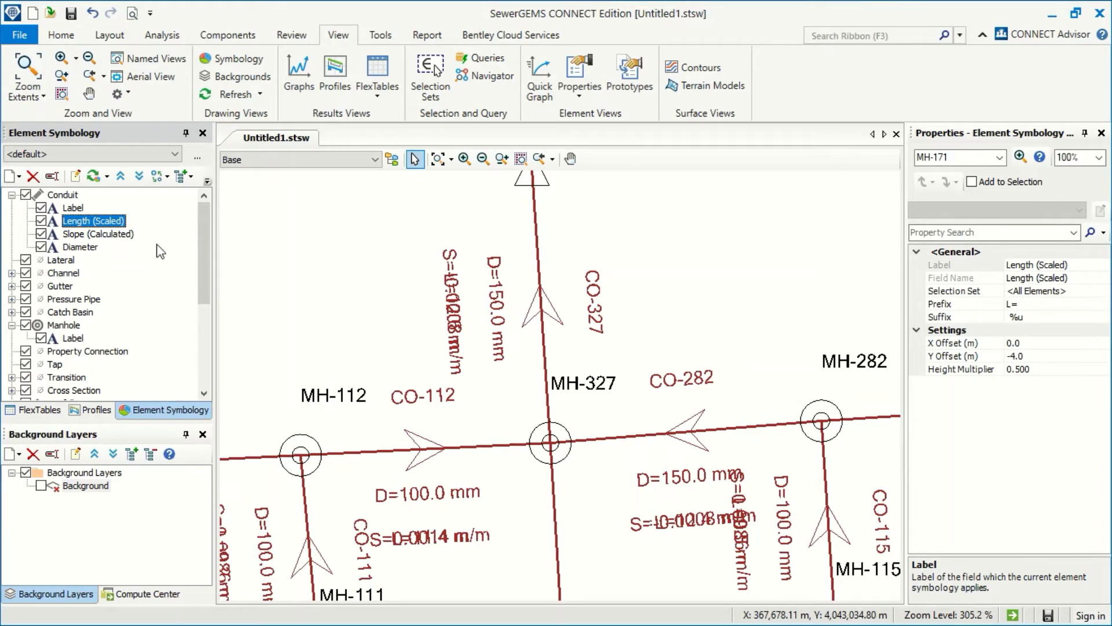
Step: Change the Y offset of the conduits' Length (Scaled) annotation to 5 m and apply it
double_click(125, 221)
double_click(660, 376)
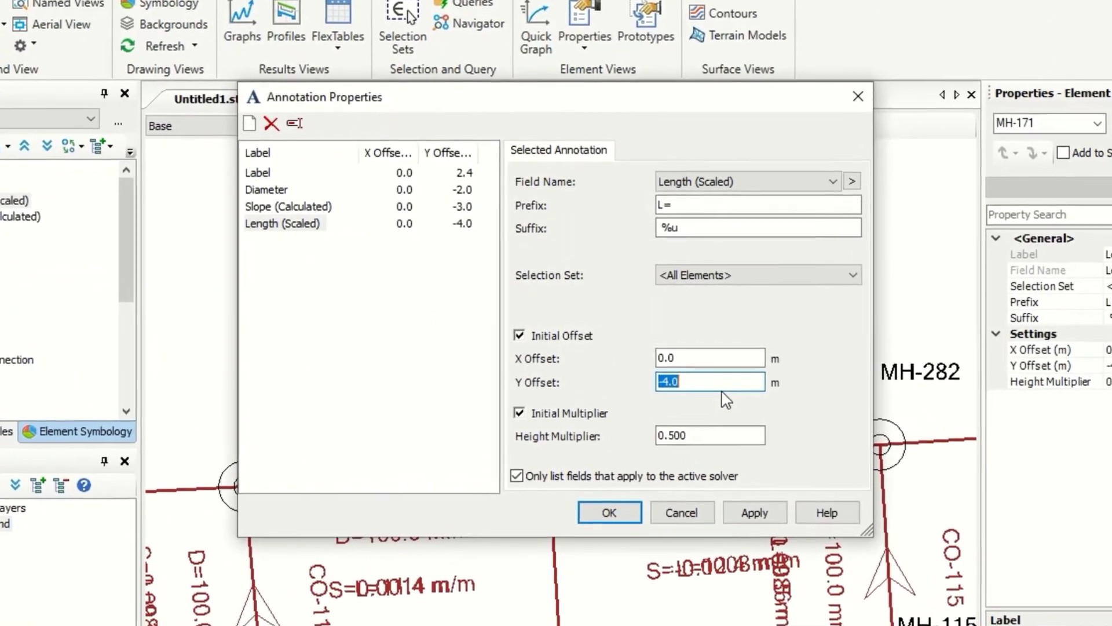
type("5")
left_click(752, 508)
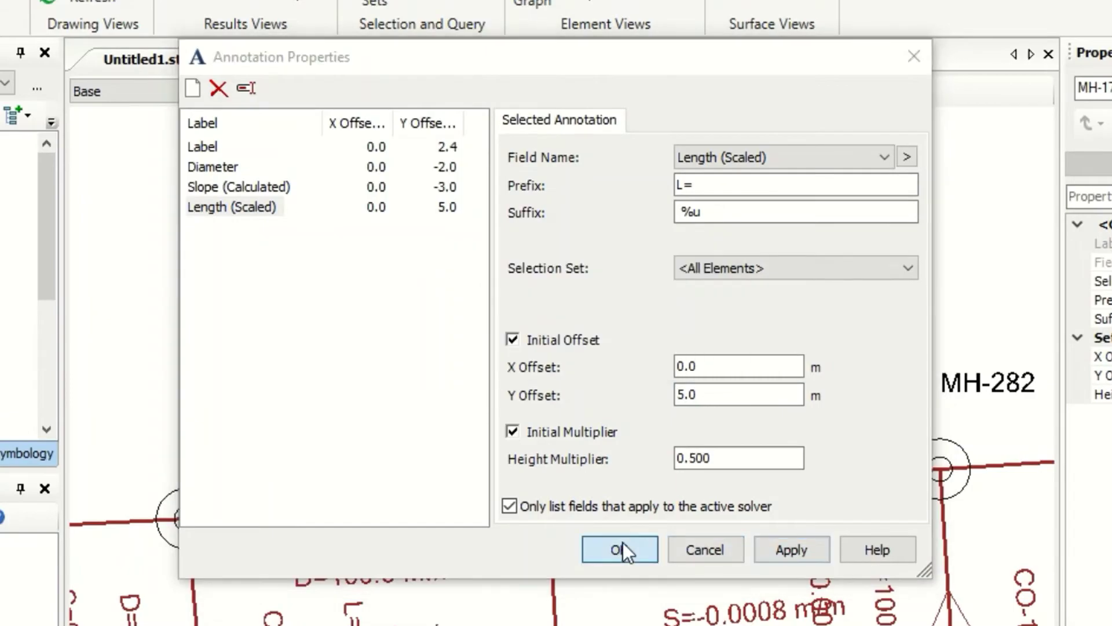
left_click(624, 544)
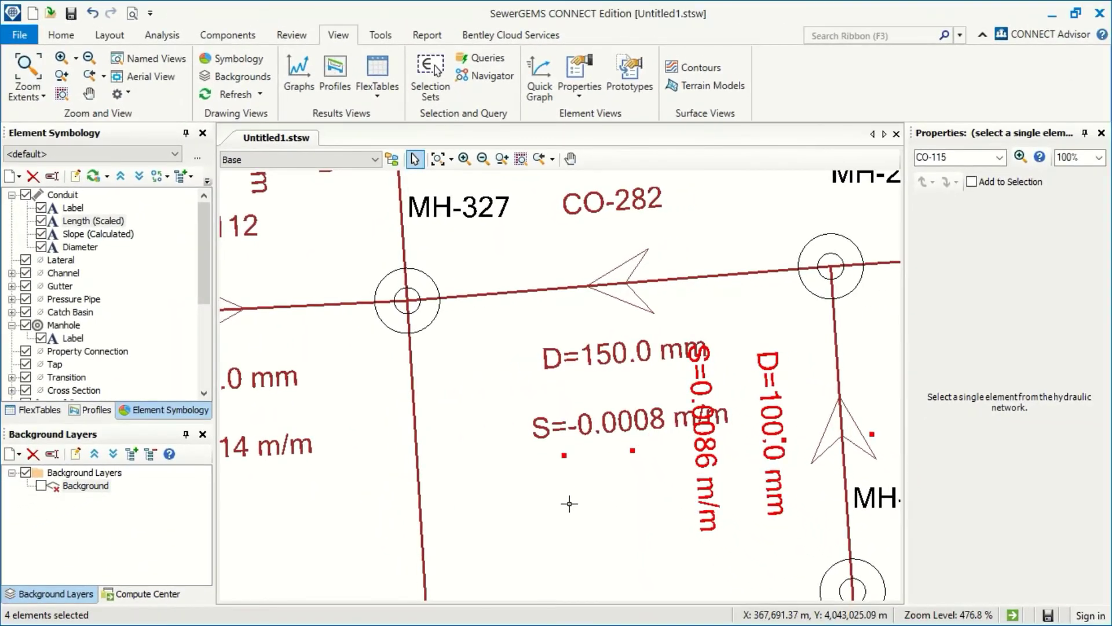
Step: Check the conduit annotation placement around MH-282 and select the Length (Scaled) annotation
scroll(635, 420, "down", 3)
scroll(707, 445, "up", 2)
scroll(765, 406, "down", 3)
scroll(702, 411, "up", 2)
scroll(722, 415, "up", 1)
left_click(99, 223)
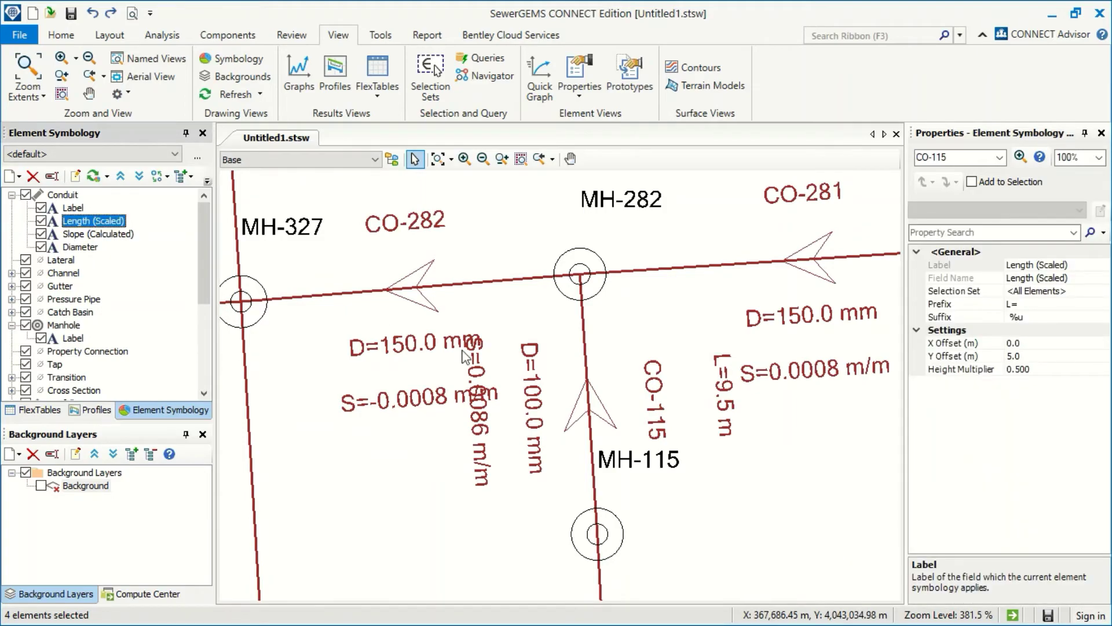